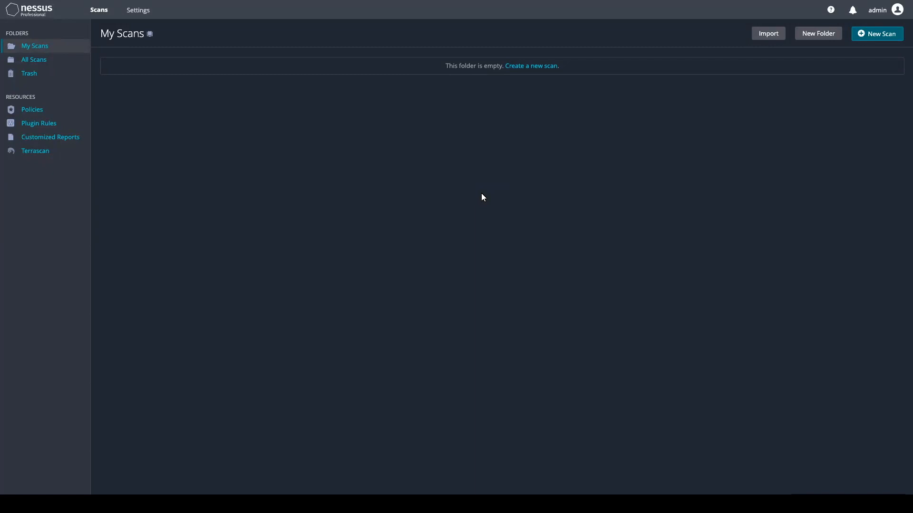
- Create a new scan from the Host Discovery template
{"action": "left_click", "coordinate": [875, 34]}
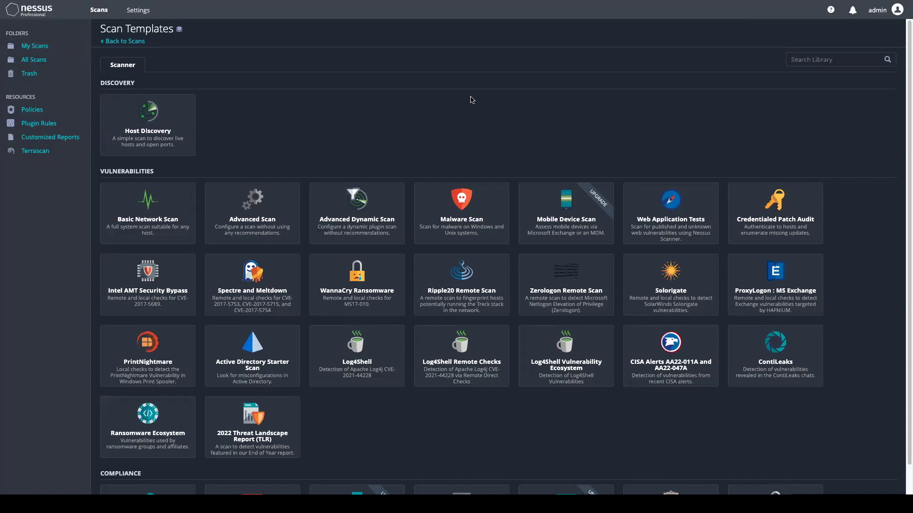
{"action": "left_click", "coordinate": [168, 135]}
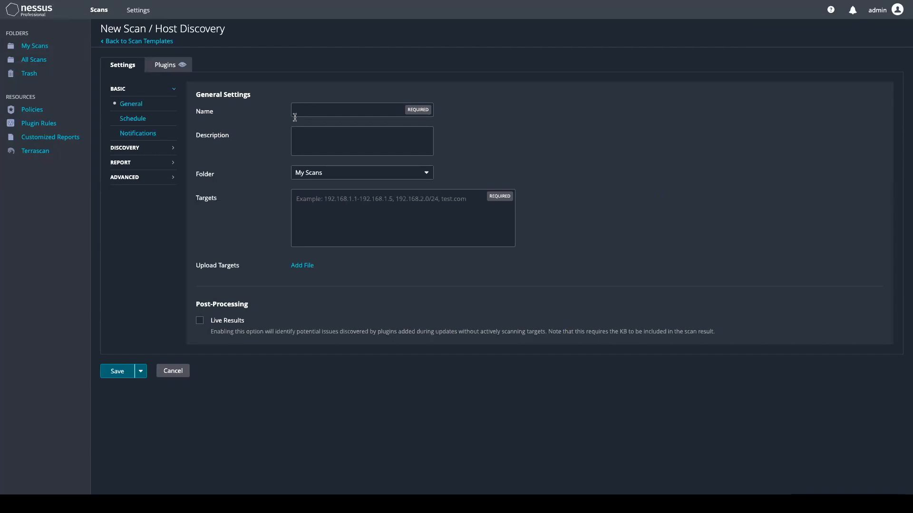
- Name the scan 'Host Scan' and enter its target hosts
{"action": "left_click", "coordinate": [315, 110]}
{"action": "type", "text": "Host Scan"}
{"action": "left_click", "coordinate": [388, 195]}
{"action": "type", "text": "b"}
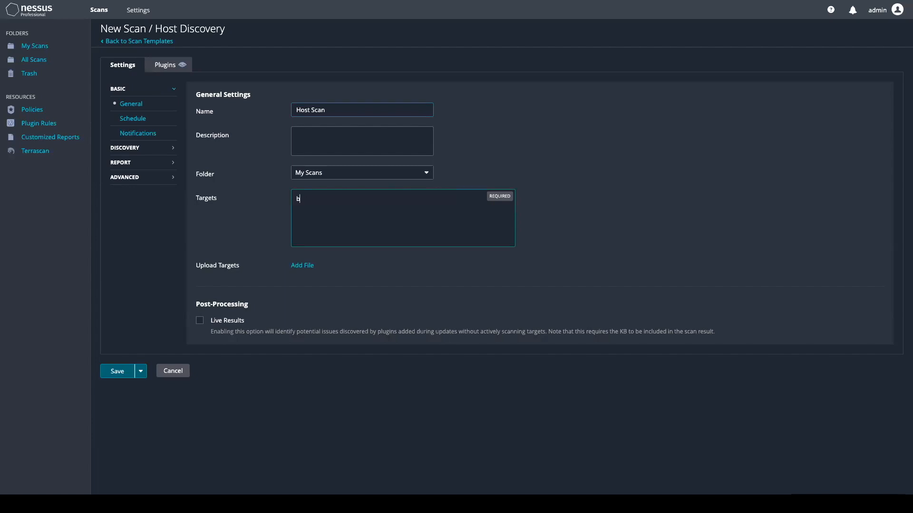
{"action": "type", "text": "lur this ou"}
{"action": "type", "text": "t"}
{"action": "left_click", "coordinate": [172, 149]}
- Set the Discovery scan type to Custom after trying the all-ports option
{"action": "left_click", "coordinate": [314, 106]}
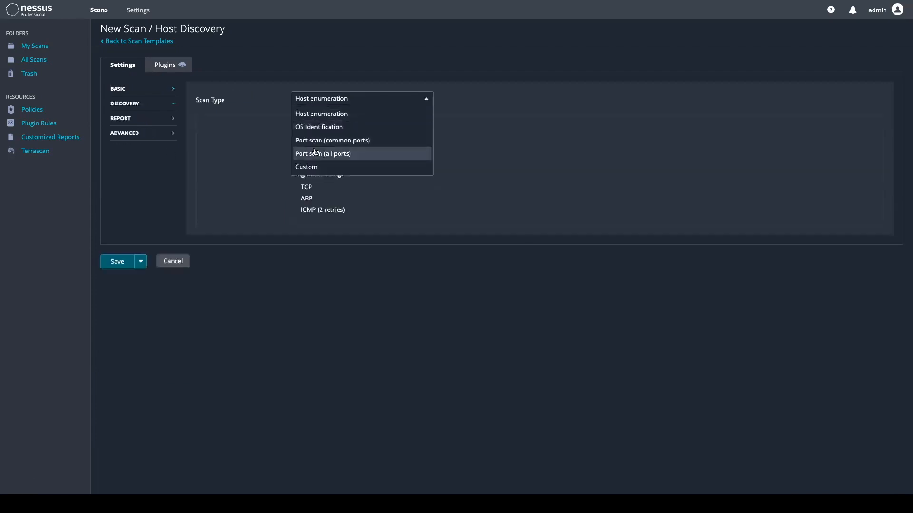
{"action": "left_click", "coordinate": [315, 153]}
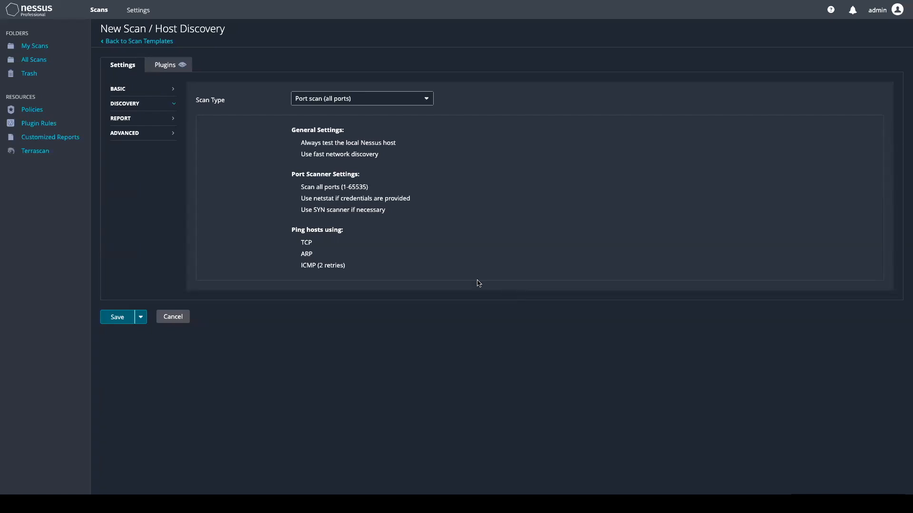
{"action": "left_click", "coordinate": [318, 103]}
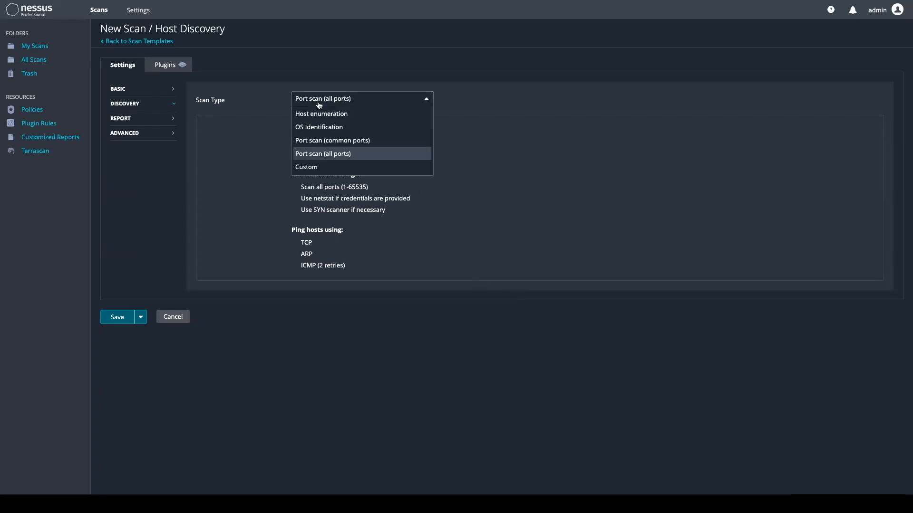
{"action": "left_click", "coordinate": [311, 168]}
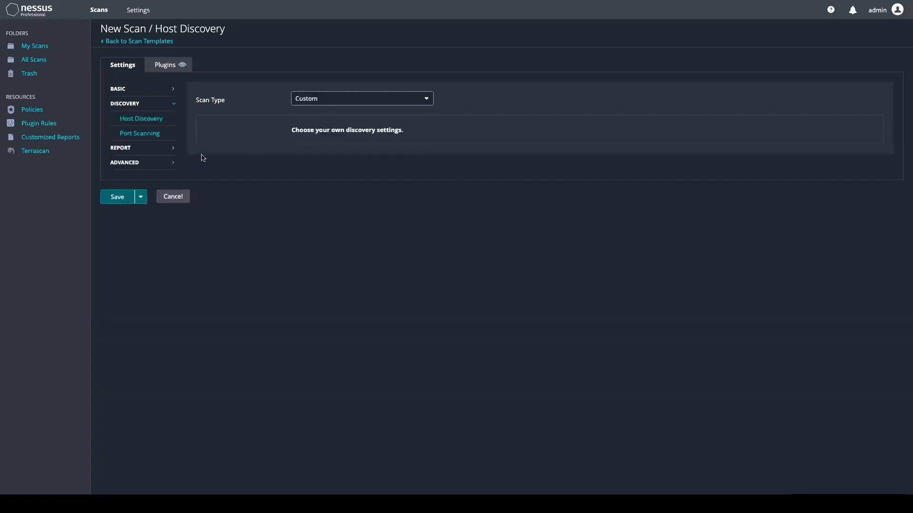
{"action": "left_click", "coordinate": [139, 133]}
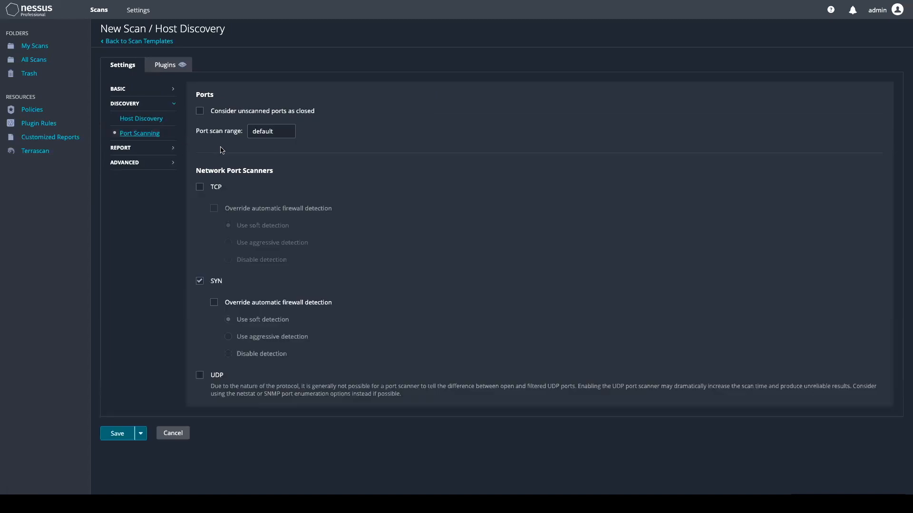
- Replace the default port scan range with 1-7000
{"action": "left_click", "coordinate": [276, 132]}
{"action": "double_click", "coordinate": [276, 133]}
{"action": "key", "text": "BackSpace"}
{"action": "type", "text": "1"}
{"action": "type", "text": "7000"}
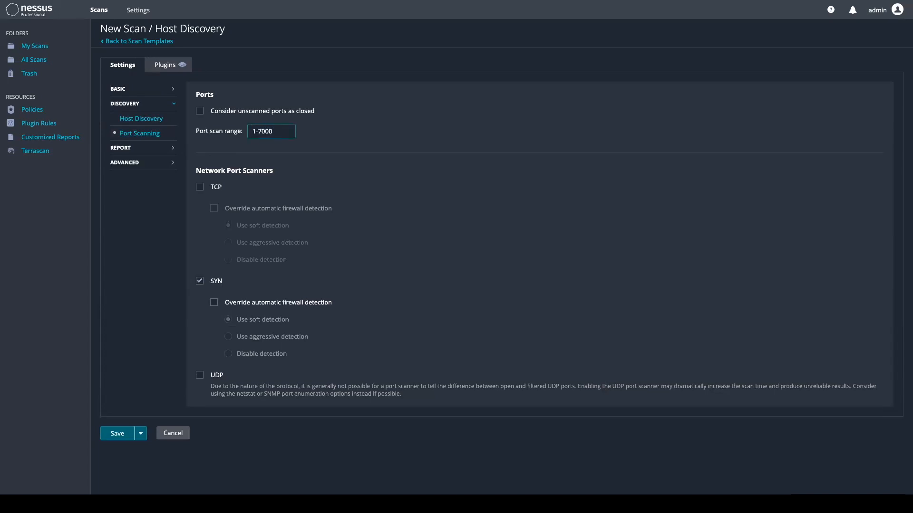